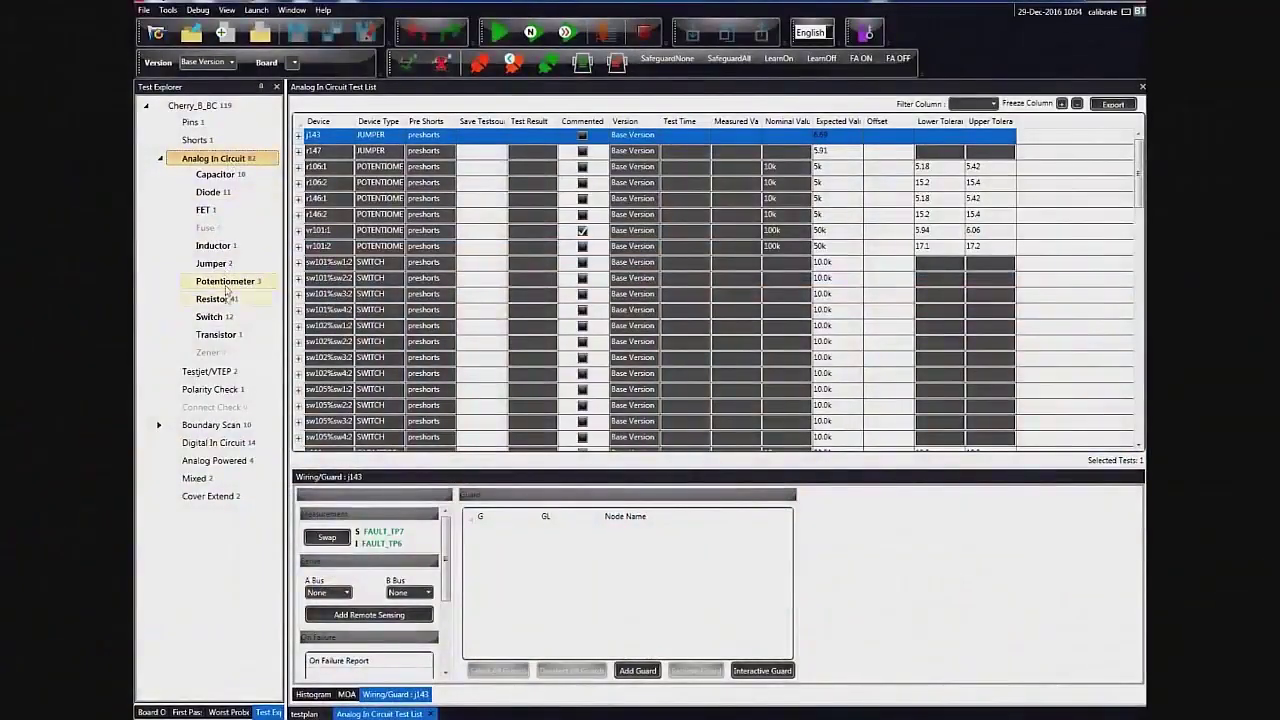
# Select all the resistor tests and run them to fill in PASS/FAIL results and measured values
pyautogui.click(228, 305)
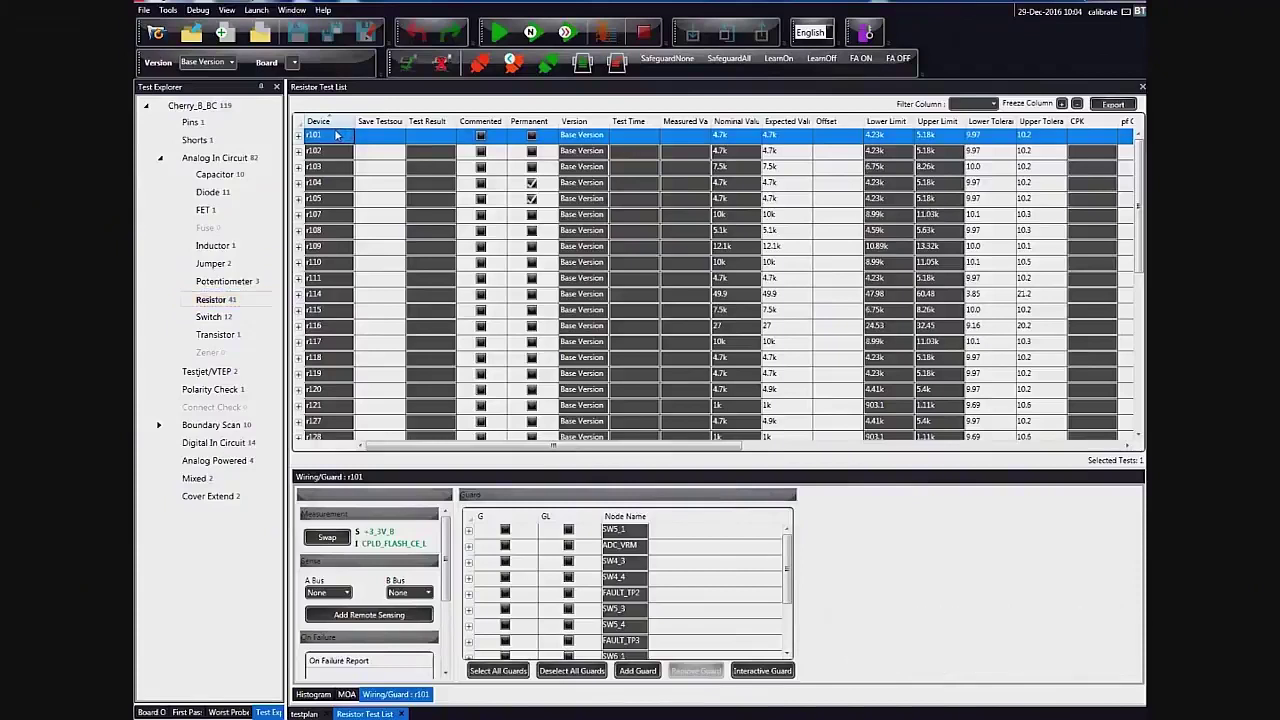
pyautogui.hotkey('shift', 'Down')
pyautogui.hotkey('shift', 'Down')
pyautogui.hotkey('shift', 'Down')
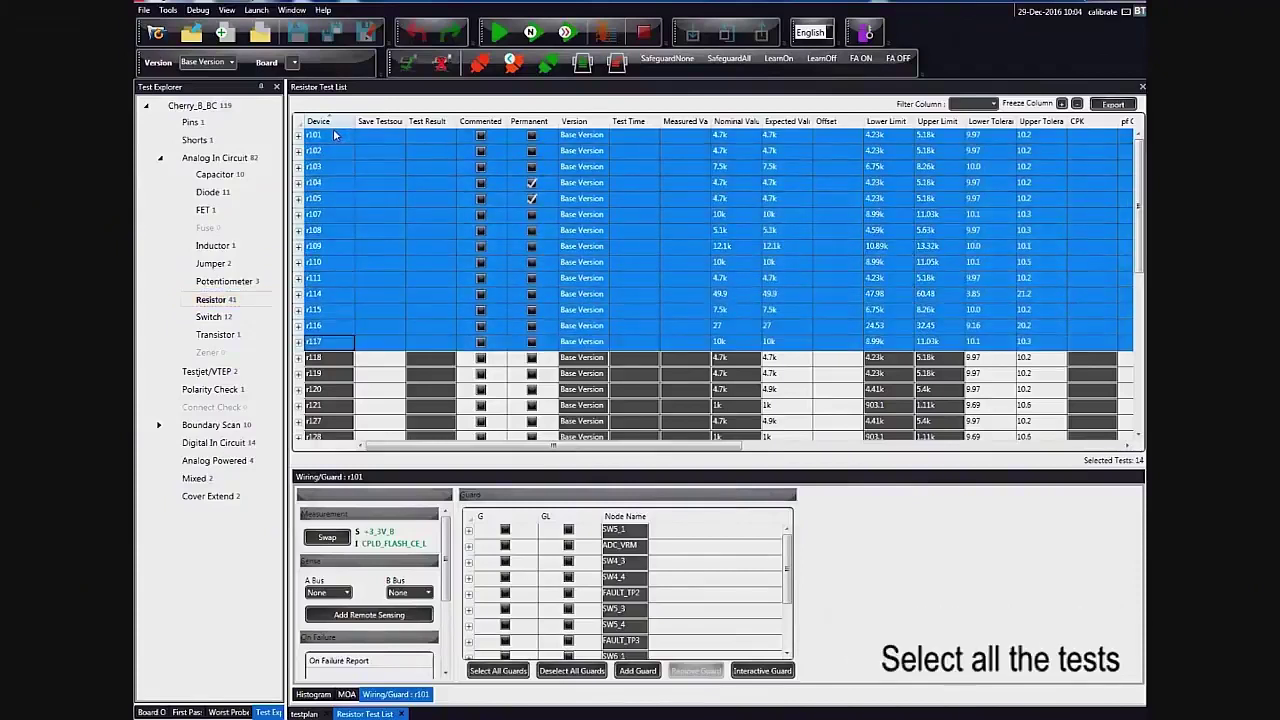
pyautogui.hotkey('shift', 'Down')
pyautogui.hotkey('shift', 'Down')
pyautogui.hotkey('shift', 'Down')
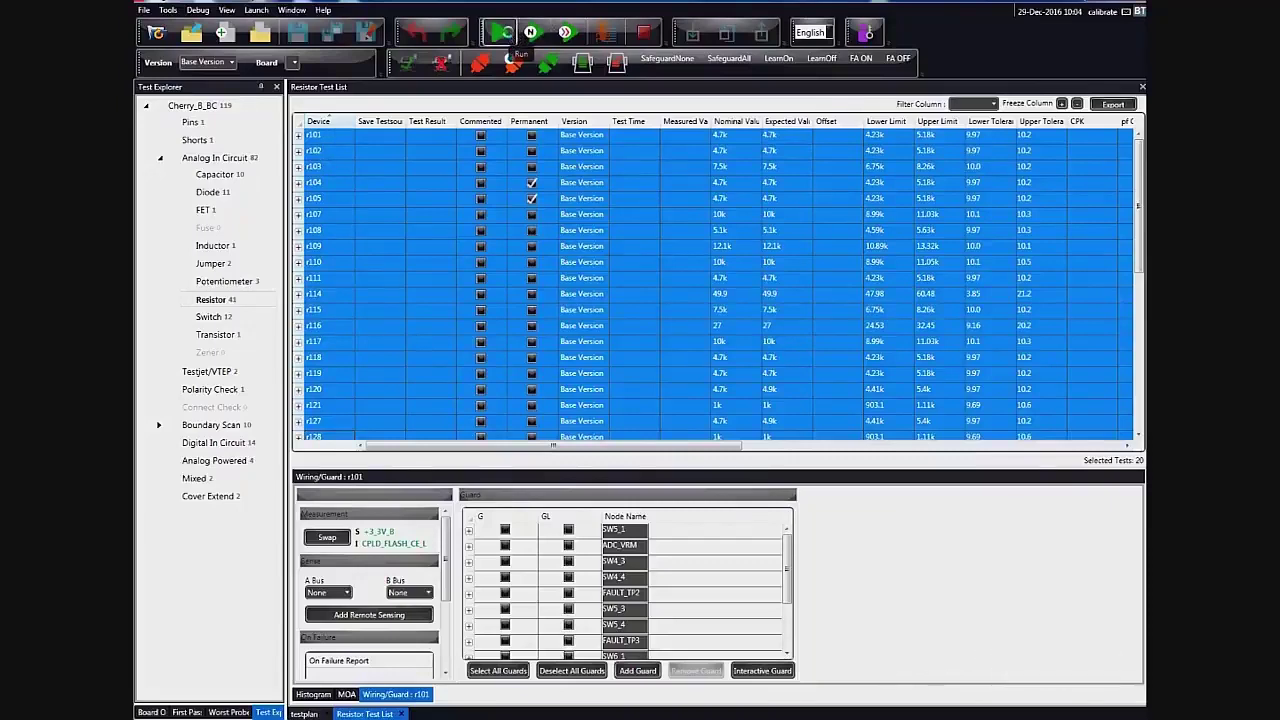
pyautogui.click(508, 34)
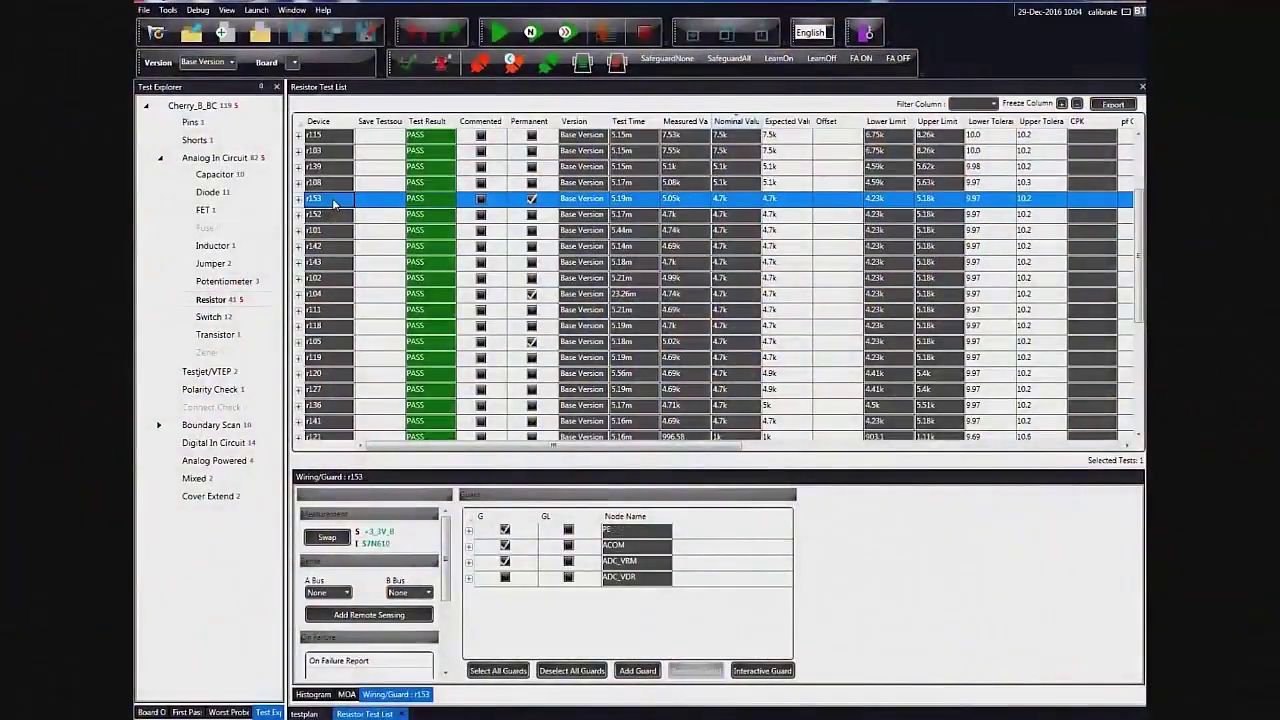
# Select resistors r153 through r119 and change their expected value from 4.7k to 5k
pyautogui.hotkey('shift', 'Down')
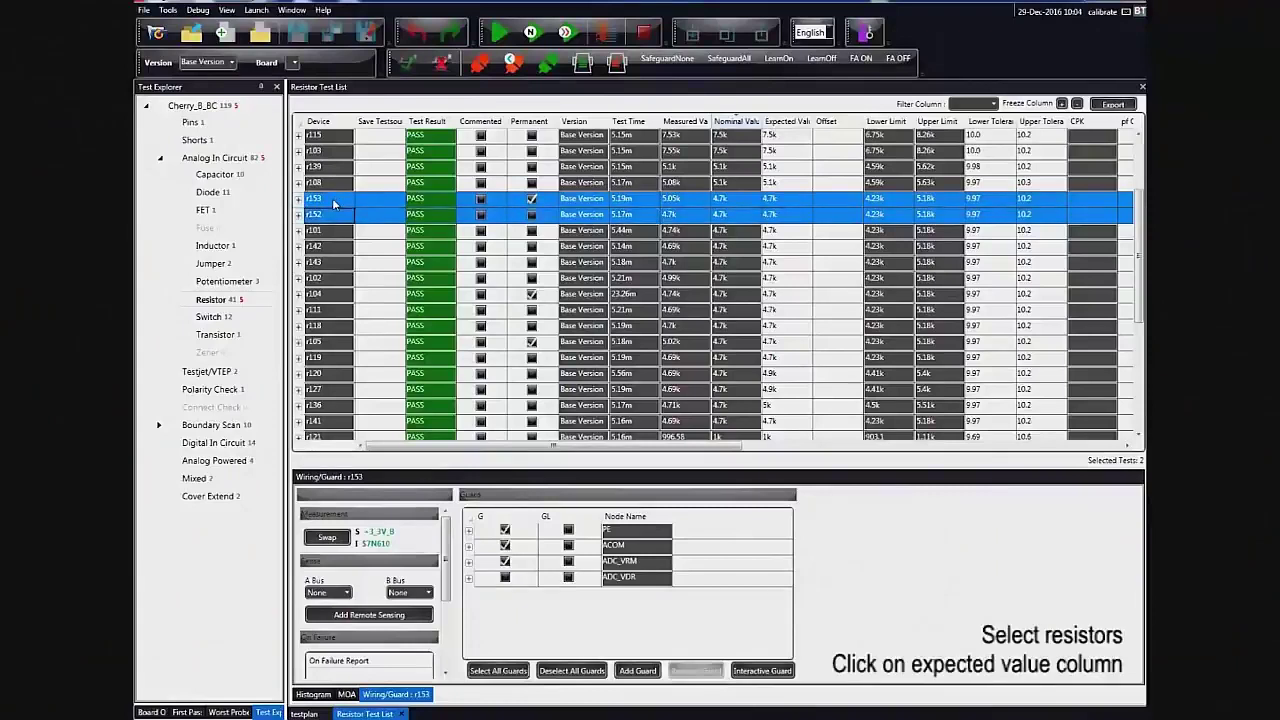
pyautogui.hotkey('shift', 'Down')
pyautogui.hotkey('shift', 'Down')
pyautogui.hotkey('shift', 'Down')
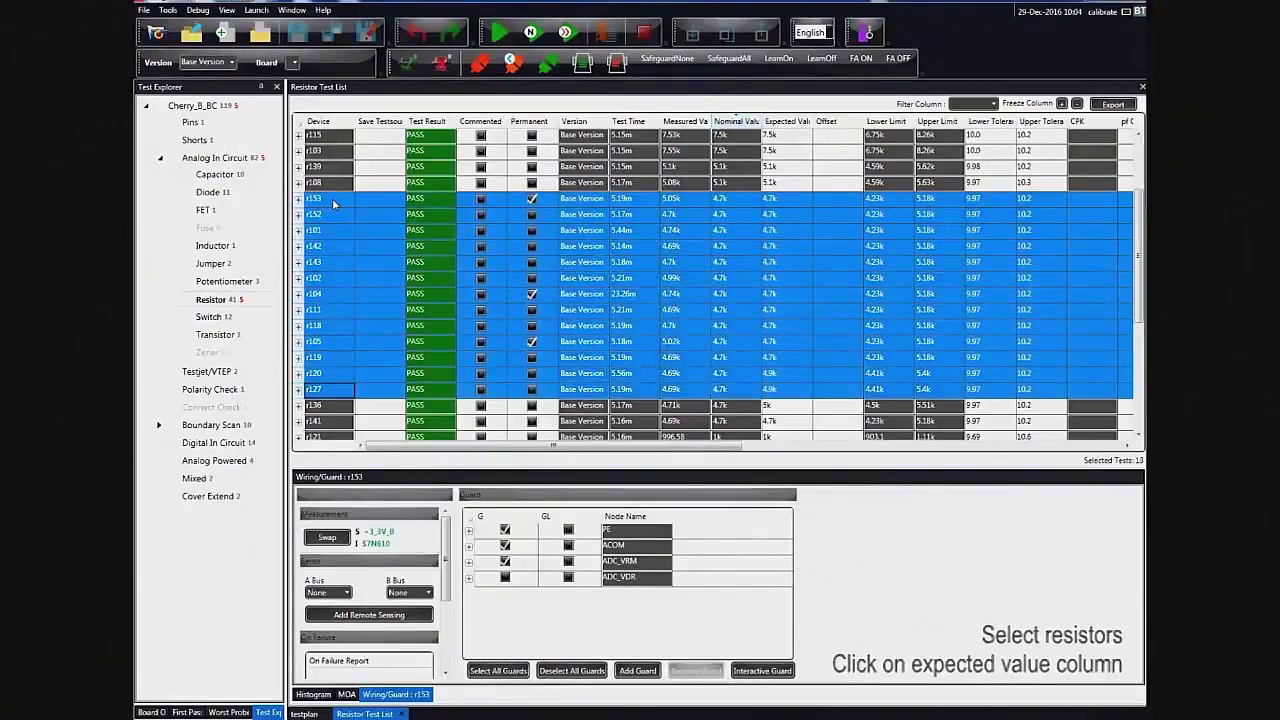
pyautogui.hotkey('shift', 'Up')
pyautogui.hotkey('shift', 'Up')
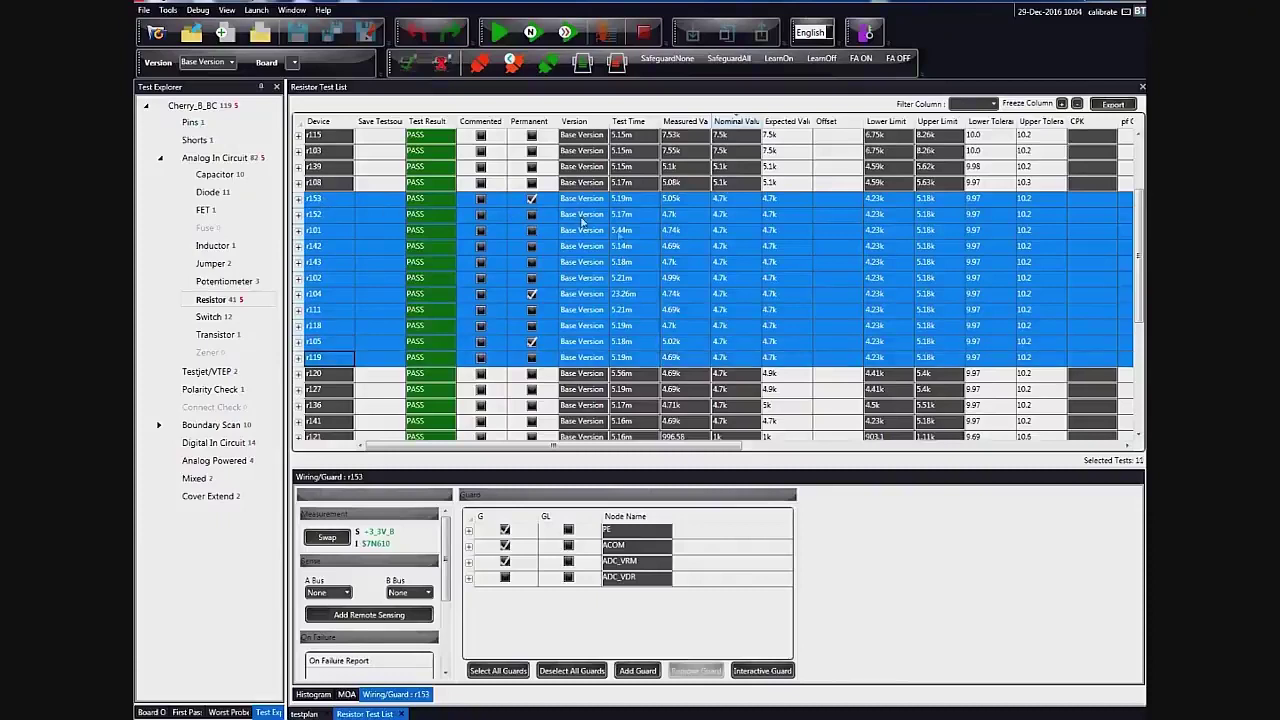
pyautogui.doubleClick(797, 198)
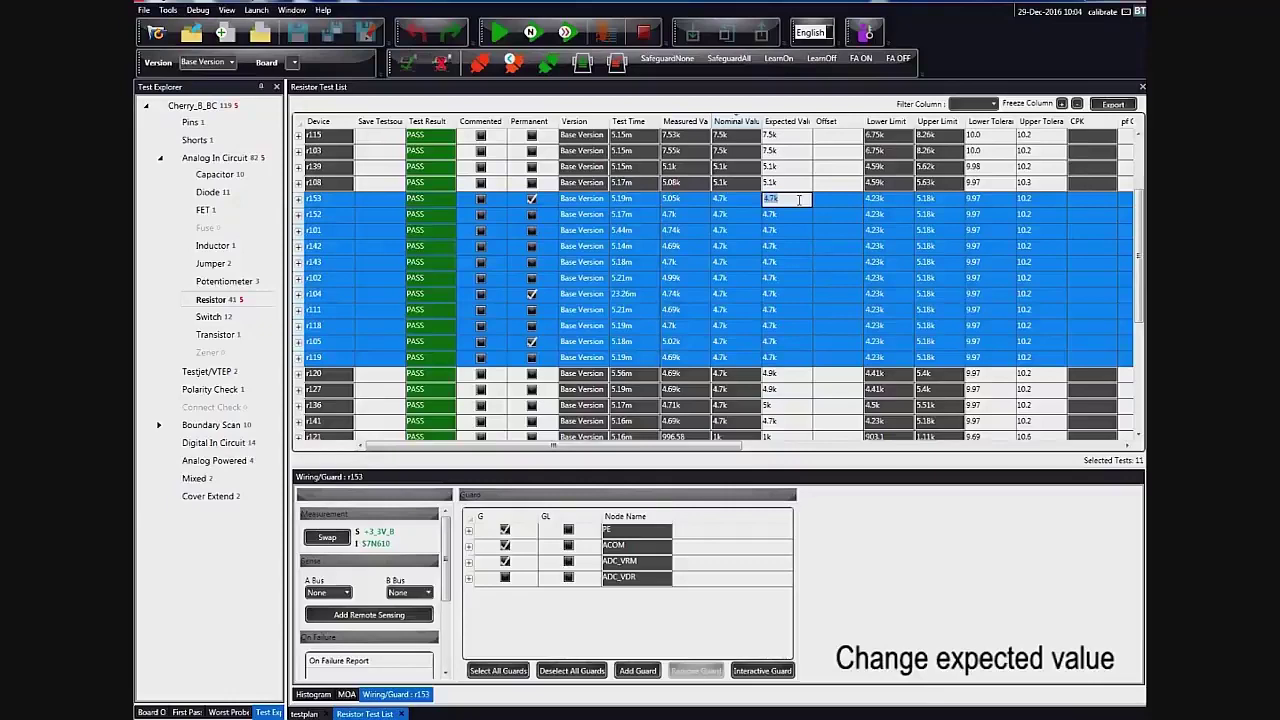
pyautogui.press('BackSpace')
pyautogui.write('5k')
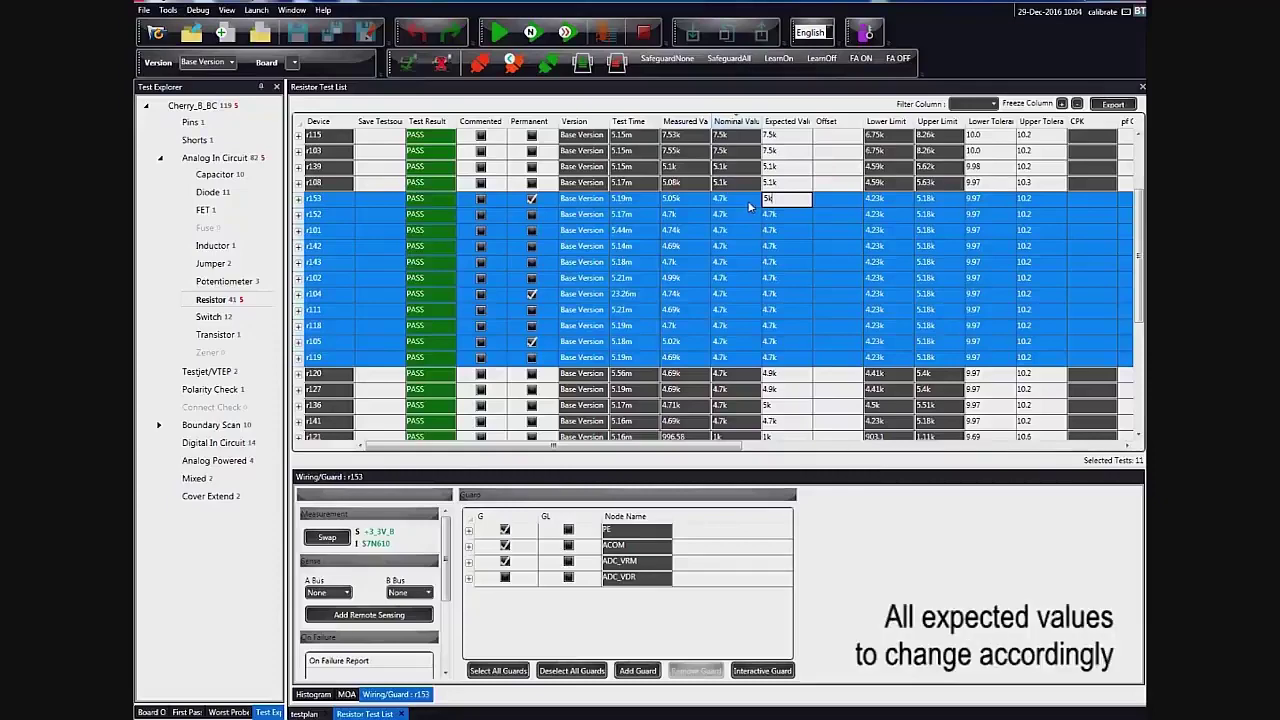
pyautogui.press('Return')
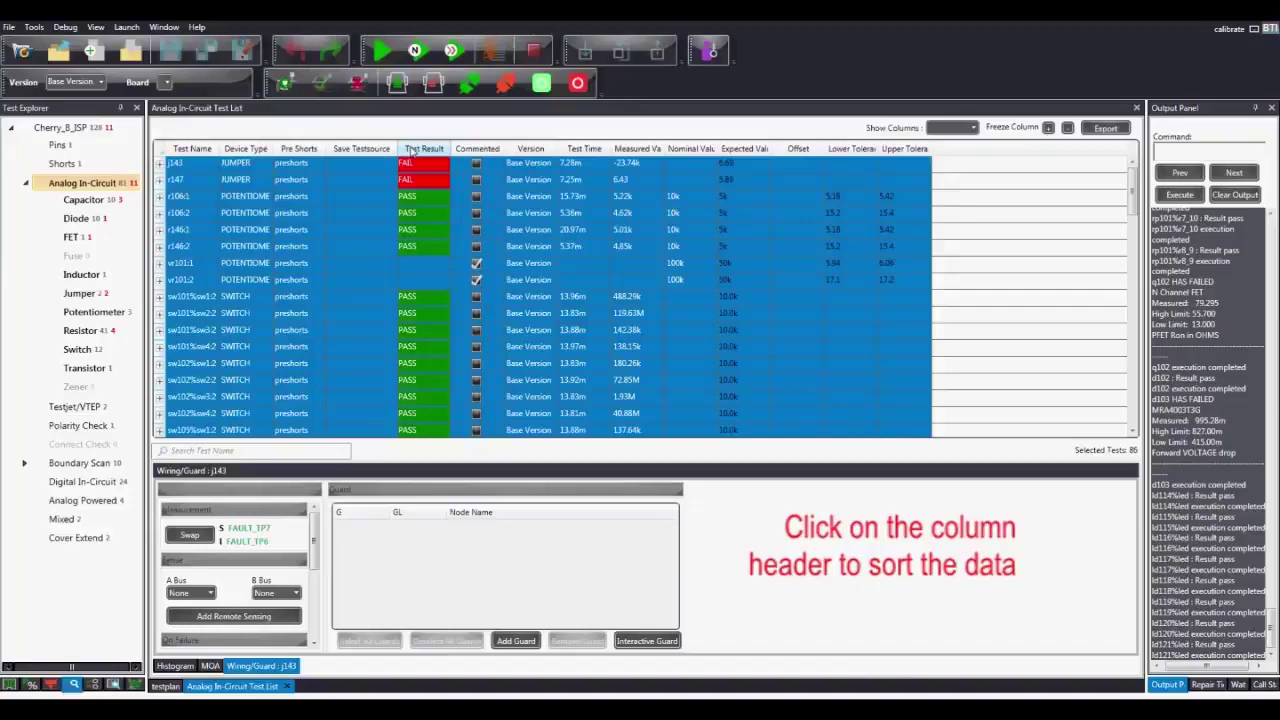
# Sort the tests by Test Result with PASS rows on top, then select the r142 test
pyautogui.click(411, 151)
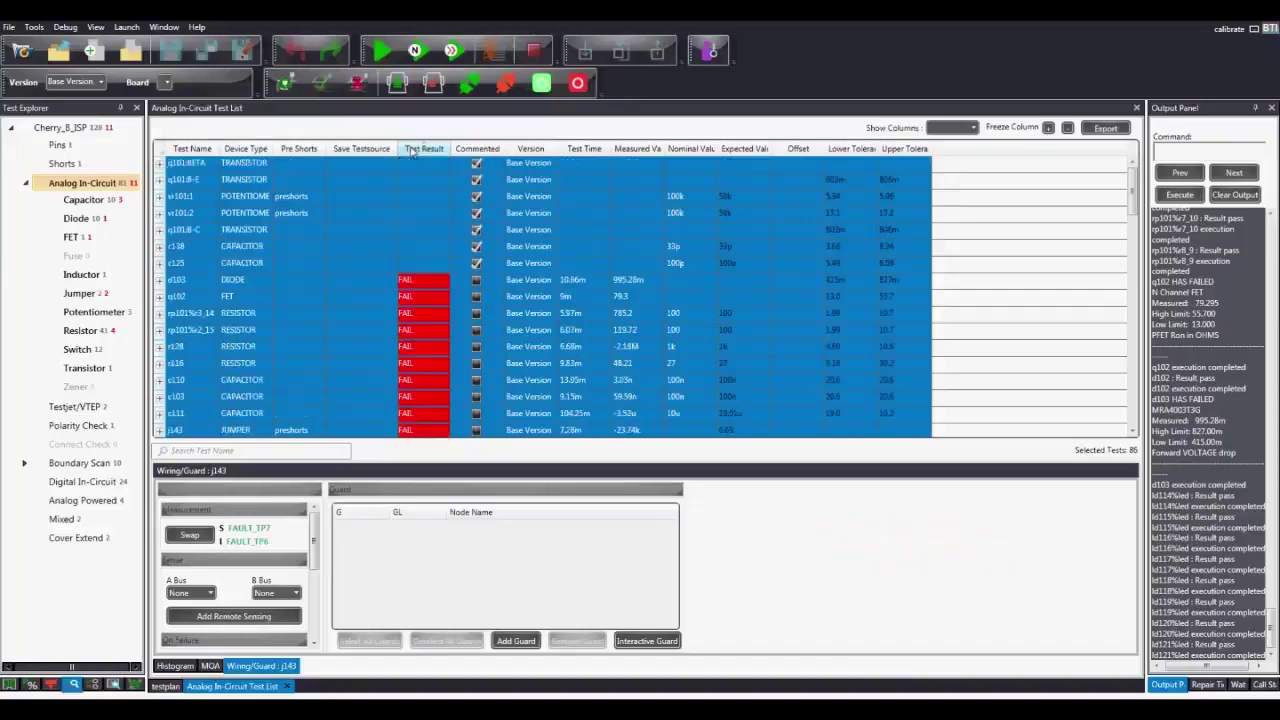
pyautogui.click(210, 149)
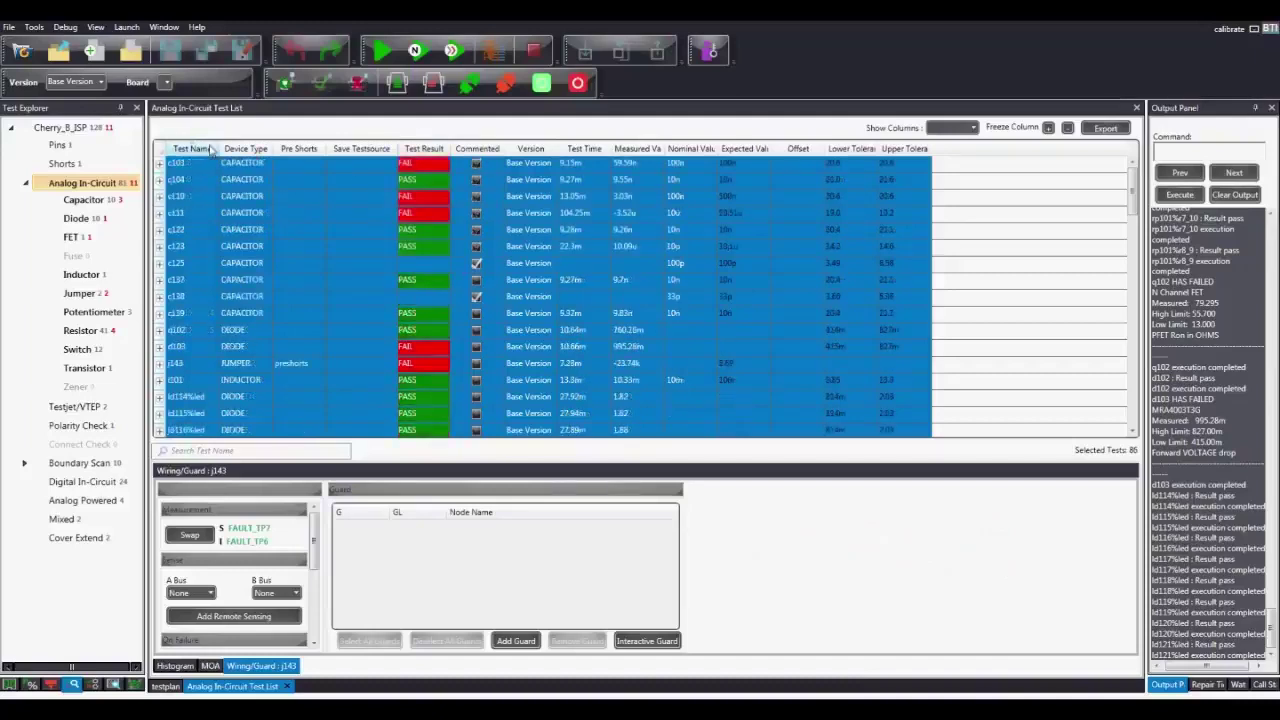
pyautogui.click(433, 150)
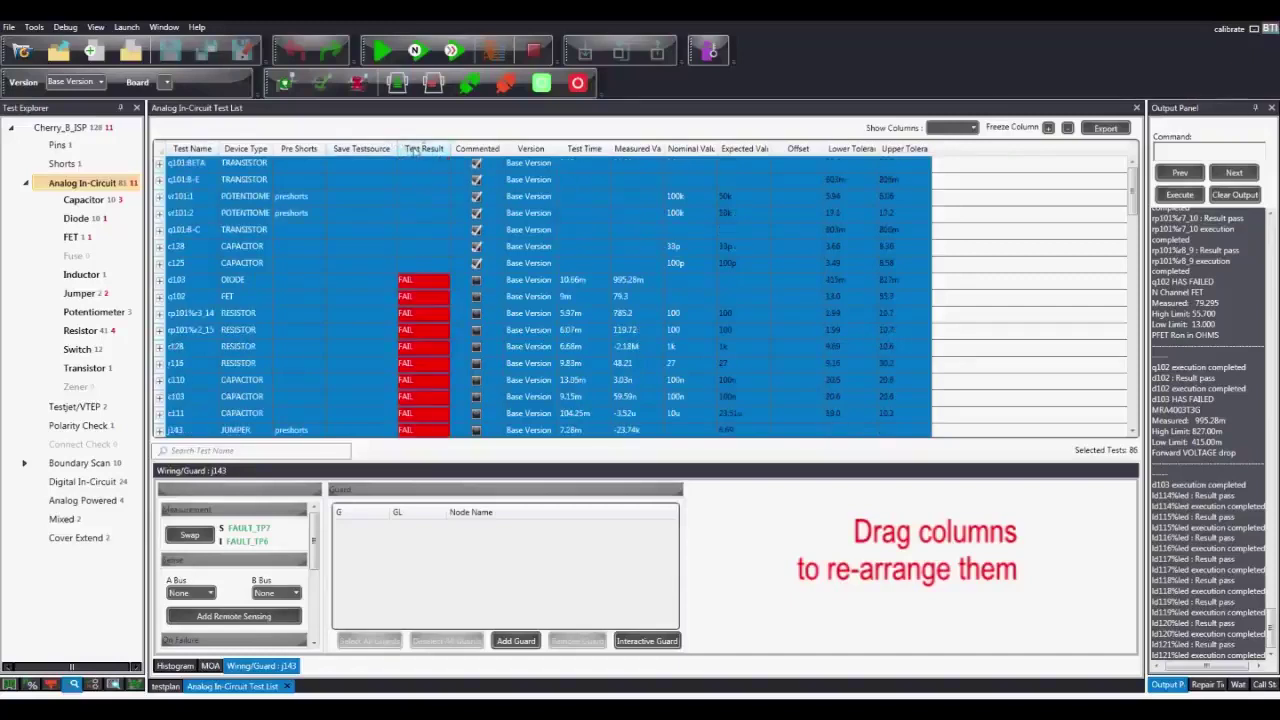
pyautogui.click(415, 150)
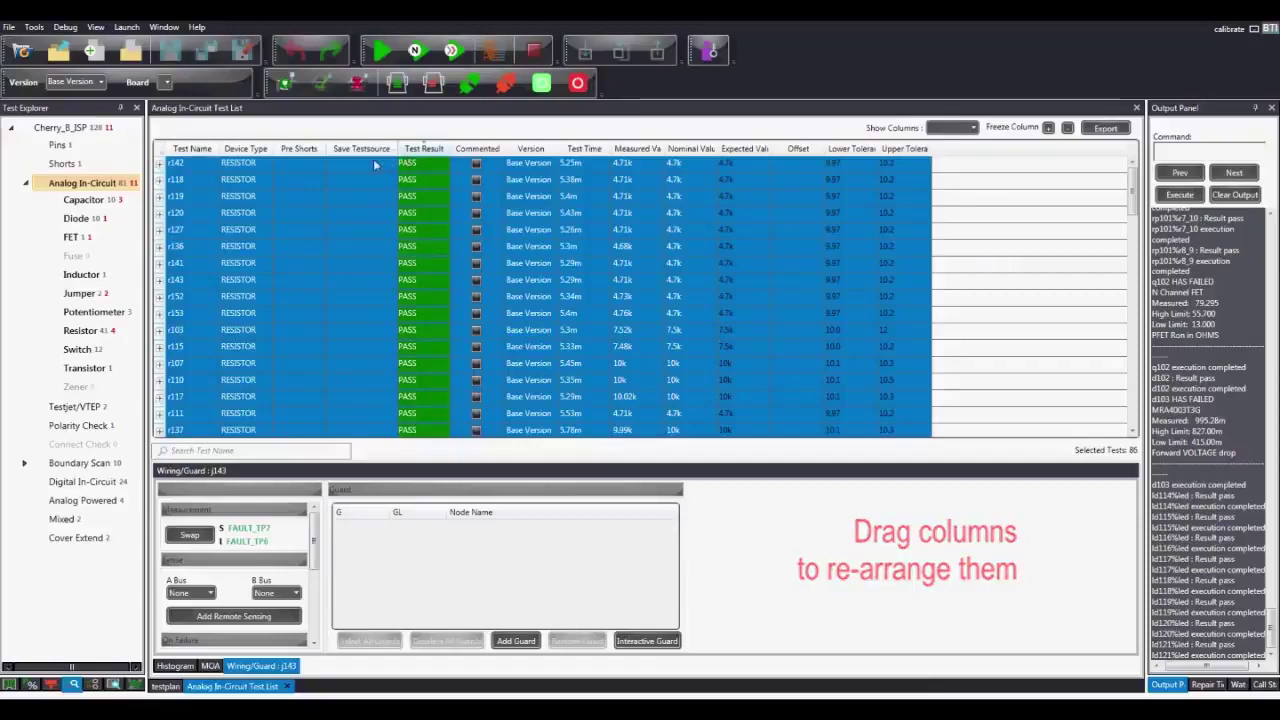
pyautogui.click(375, 165)
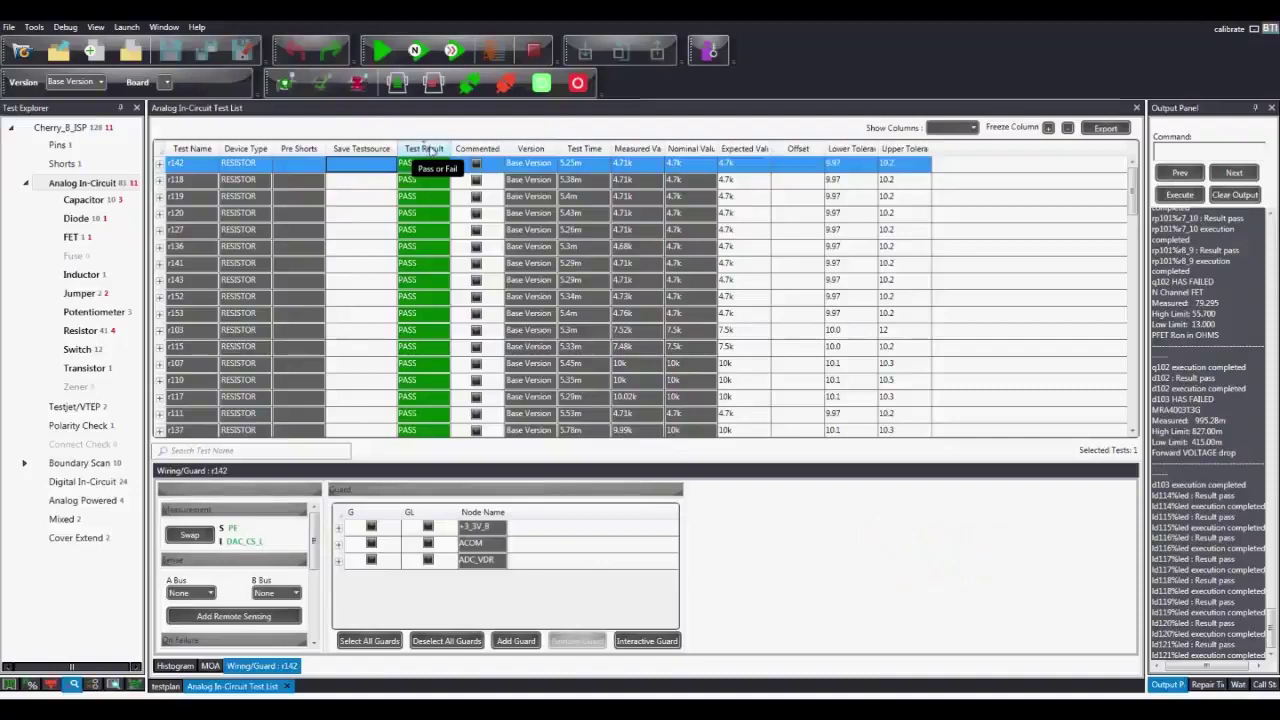
pyautogui.moveTo(426, 148); pyautogui.dragTo(347, 150)
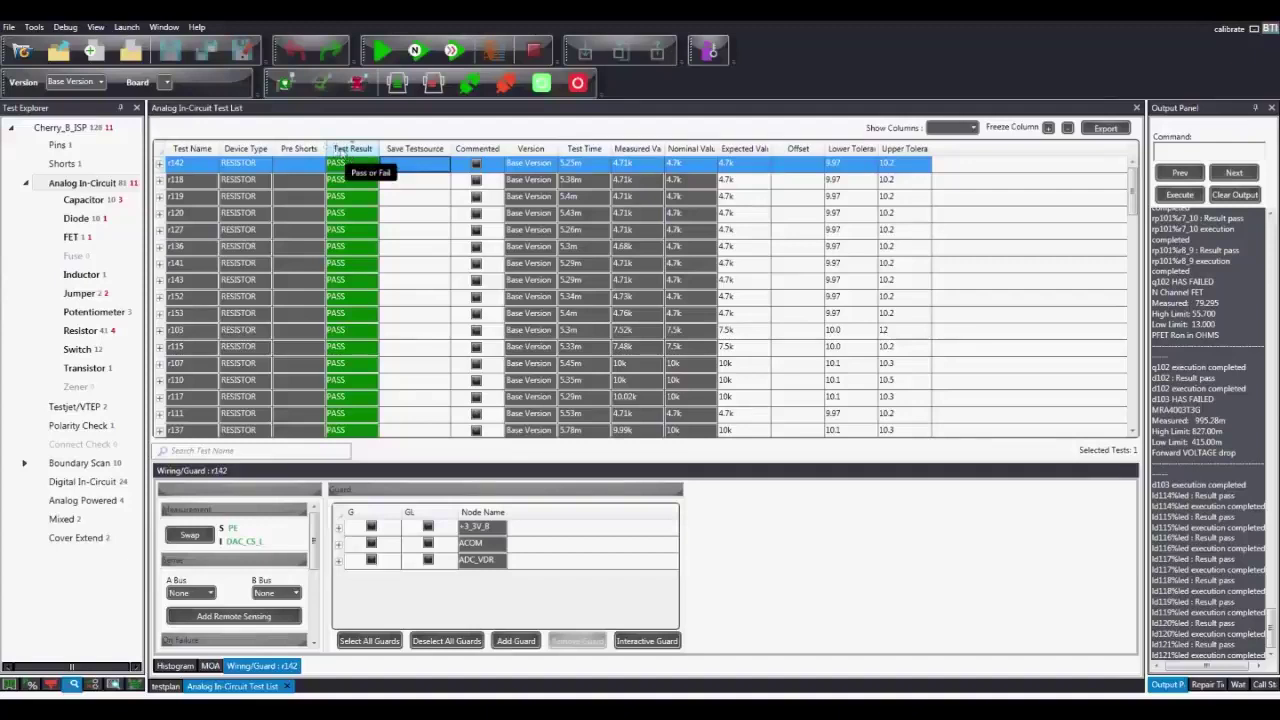
pyautogui.moveTo(363, 152); pyautogui.dragTo(433, 158)
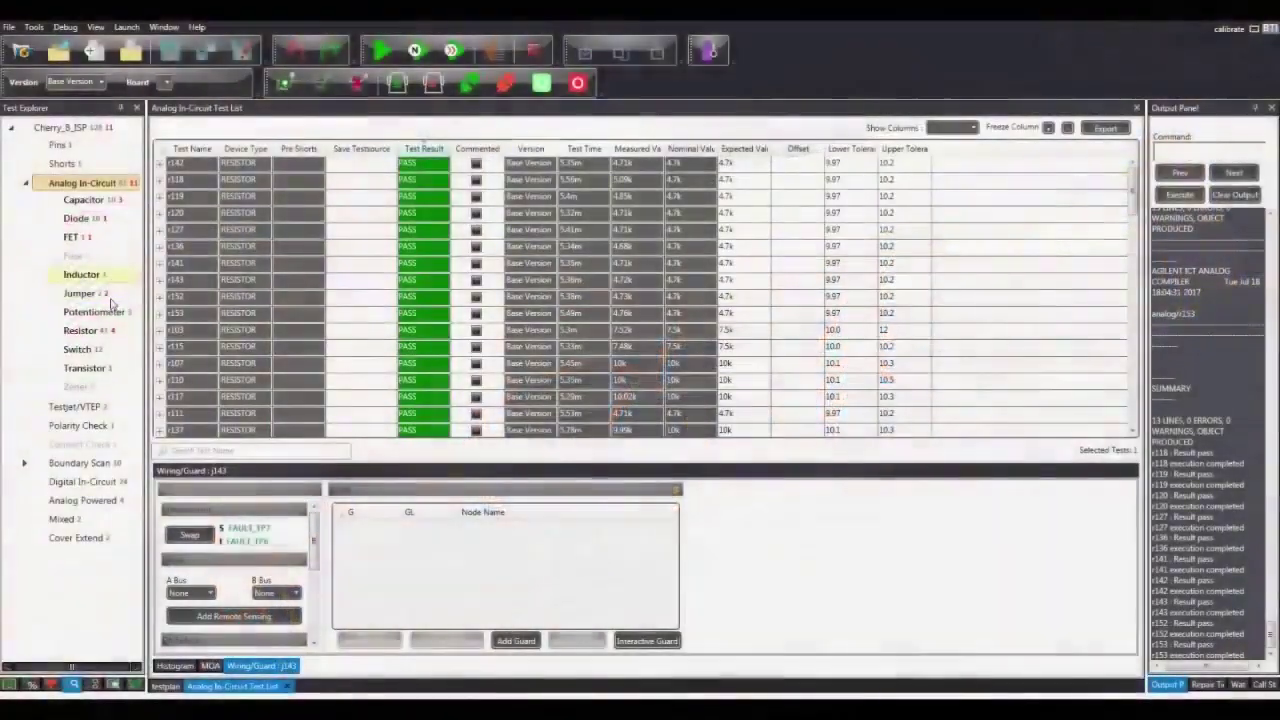
# Freeze the Test Name and Test Result columns in the Resistor list and scroll sideways to verify
pyautogui.click(103, 338)
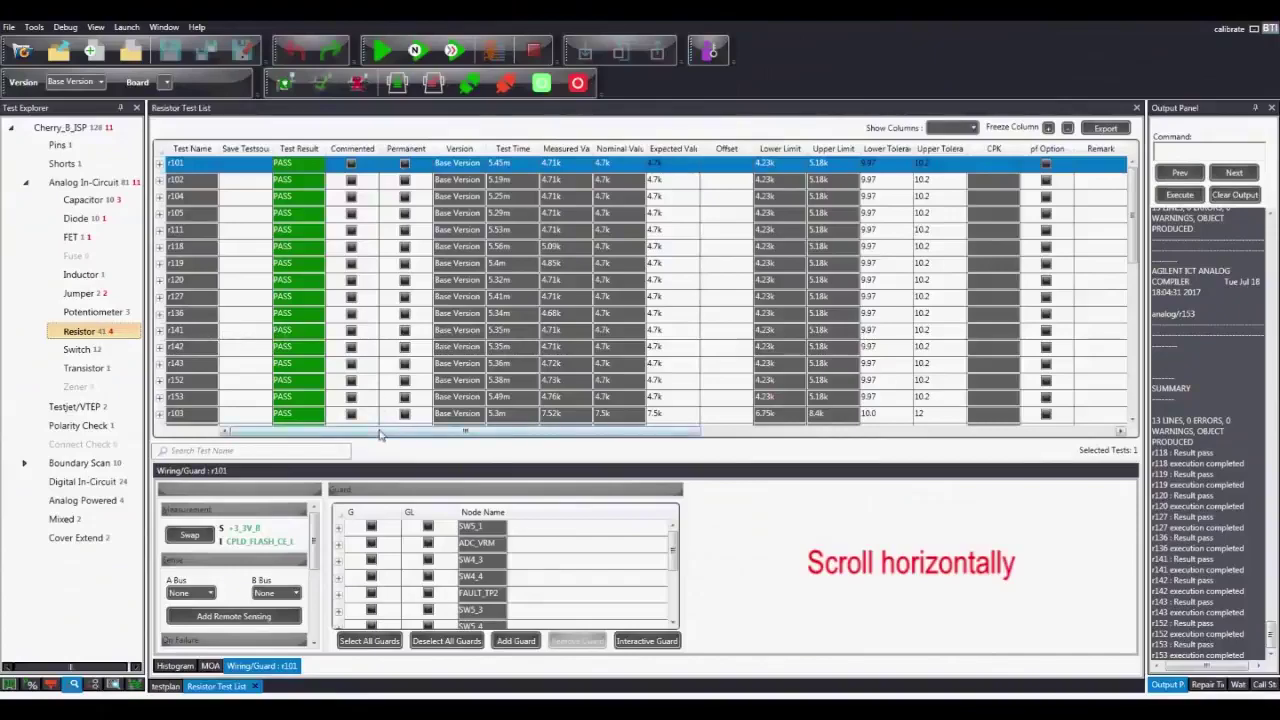
pyautogui.moveTo(380, 434)
pyautogui.mouseDown()
pyautogui.moveTo(585, 441)
pyautogui.moveTo(384, 440)
pyautogui.mouseUp()
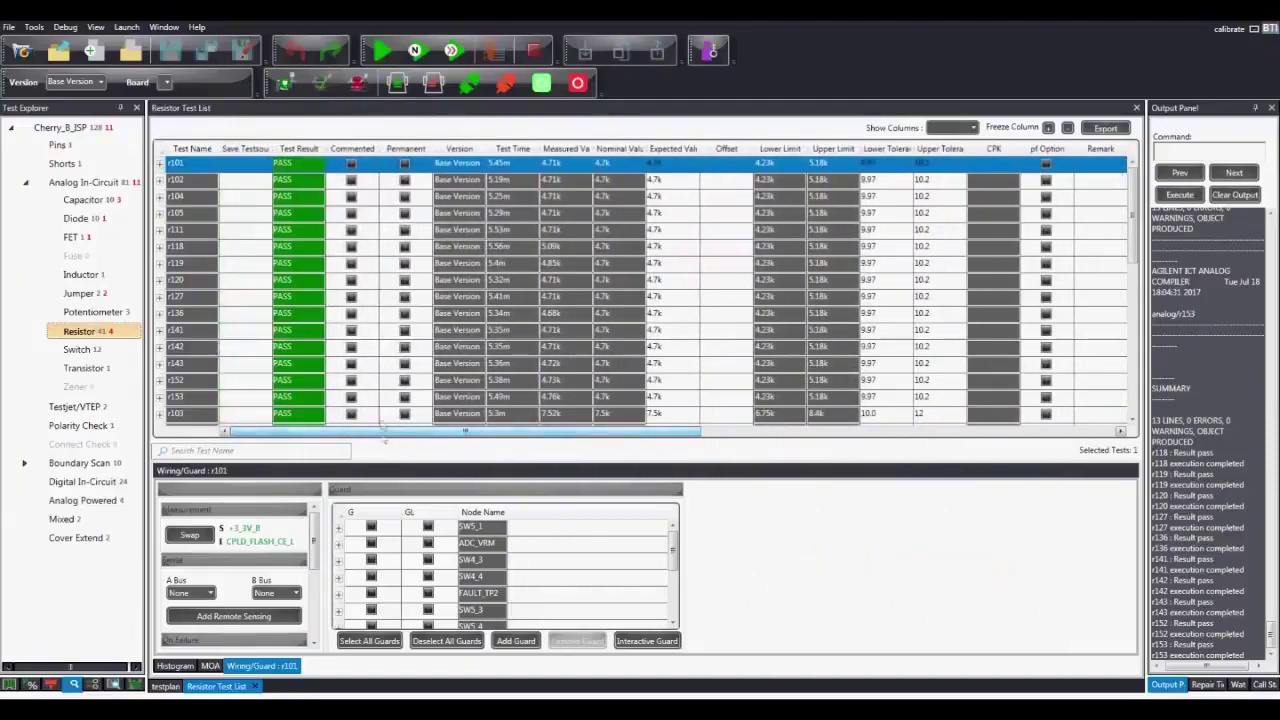
pyautogui.click(1048, 130)
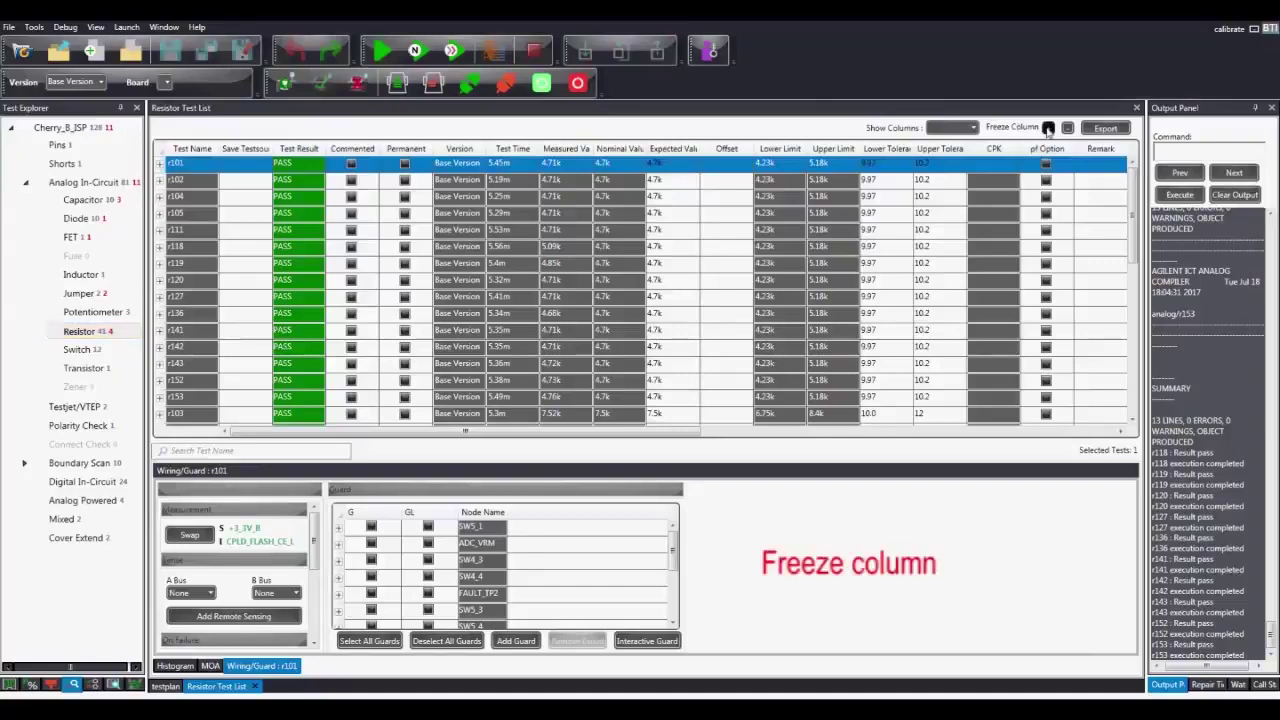
pyautogui.moveTo(637, 438)
pyautogui.mouseDown()
pyautogui.moveTo(760, 434)
pyautogui.moveTo(625, 434)
pyautogui.mouseUp()
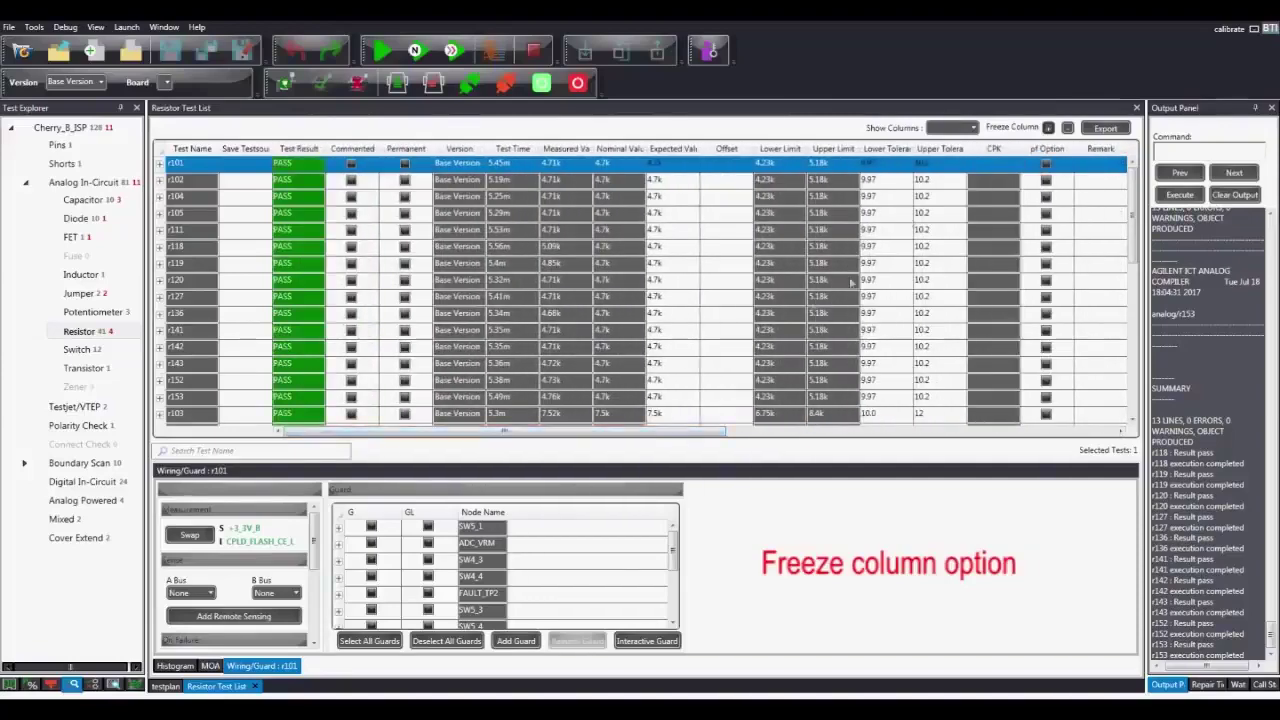
pyautogui.moveTo(653, 436)
pyautogui.mouseDown()
pyautogui.moveTo(710, 434)
pyautogui.moveTo(614, 433)
pyautogui.mouseUp()
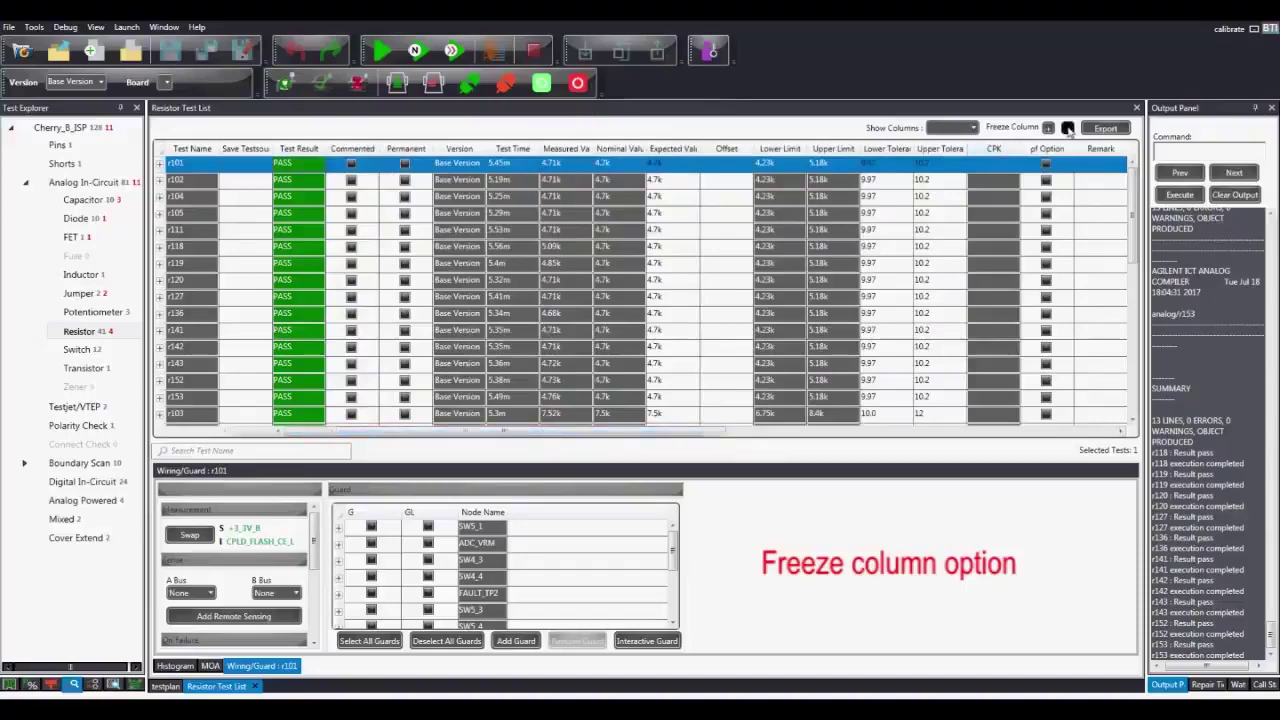
pyautogui.moveTo(636, 436)
pyautogui.mouseDown()
pyautogui.moveTo(700, 435)
pyautogui.moveTo(627, 436)
pyautogui.mouseUp()
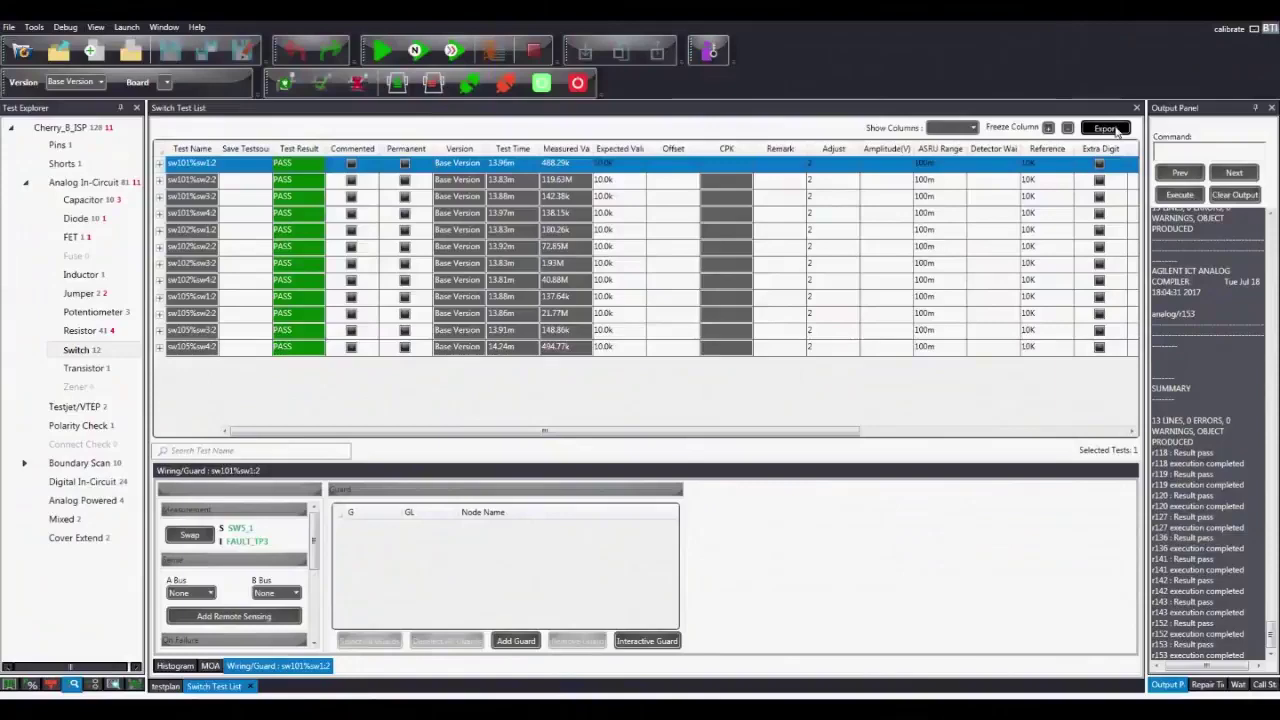
# Start exporting the Switch test list as an Excel CSV file
pyautogui.click(1110, 129)
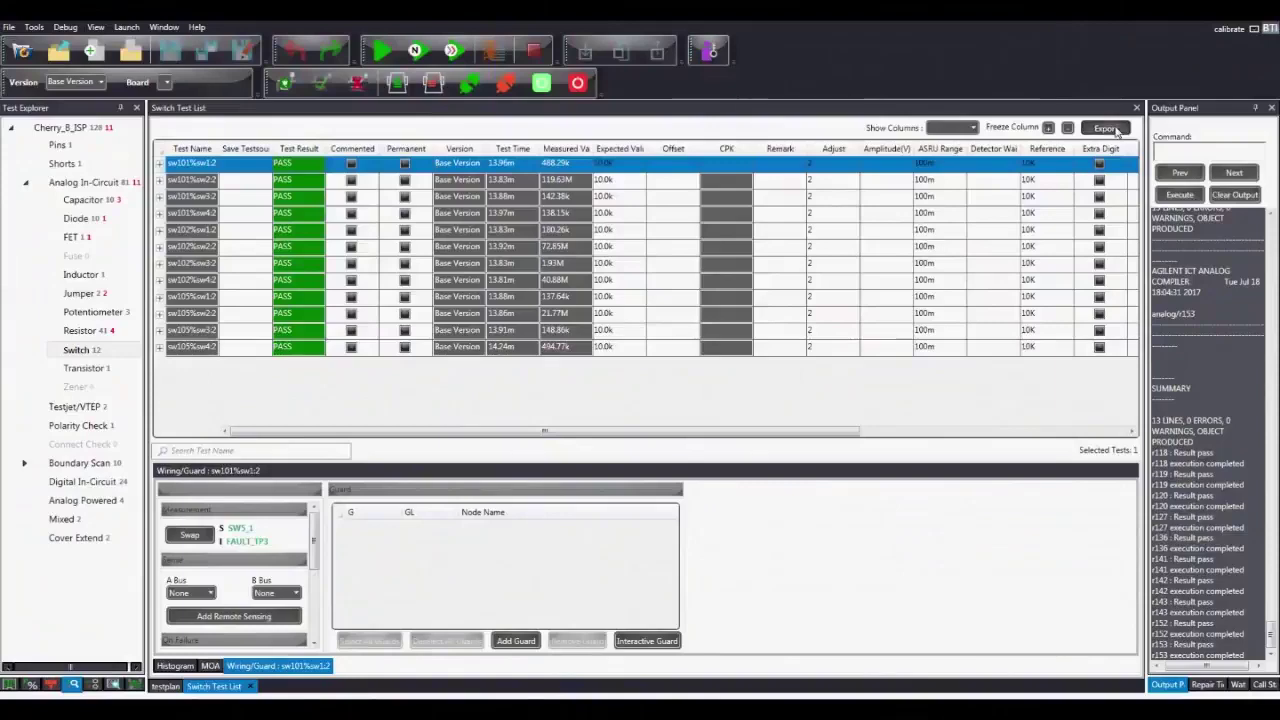